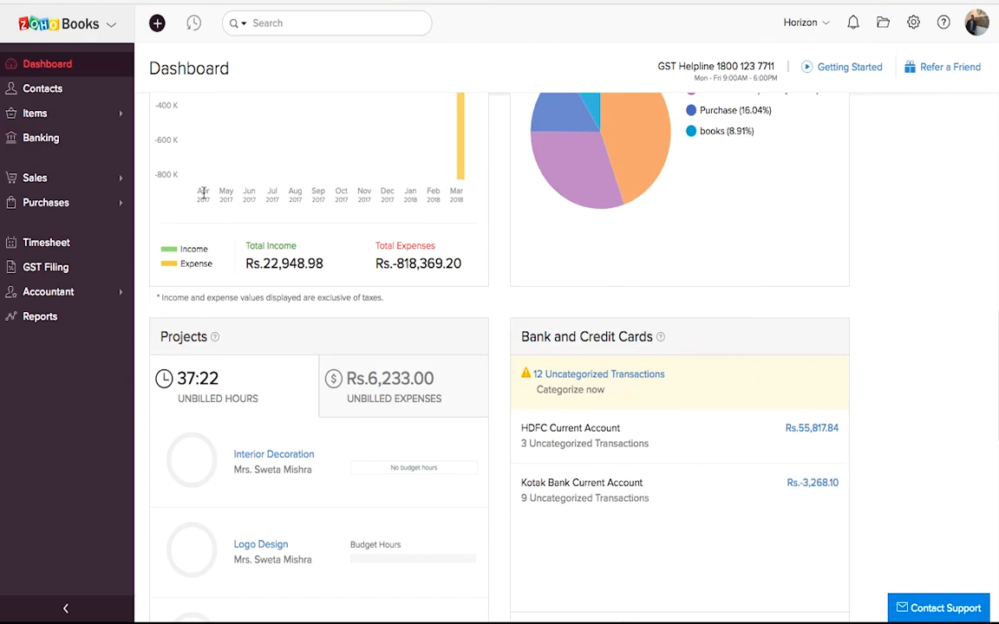
# - From the banking overview, look through the bank connection options for a new account and open the manual account entry form
pyautogui.click(70, 137)
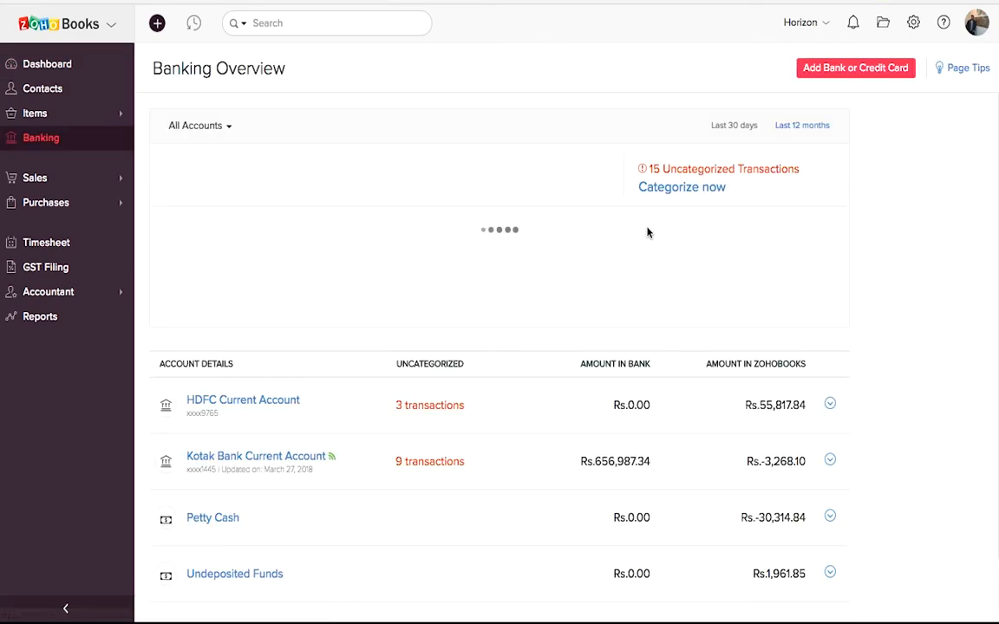
pyautogui.scroll(-2, 647, 232)
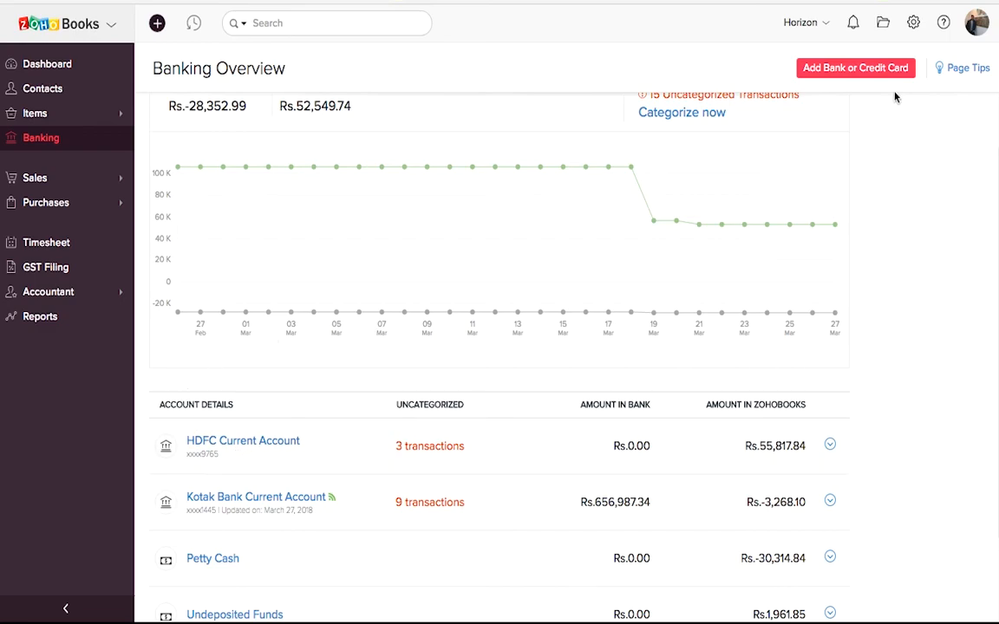
pyautogui.click(867, 70)
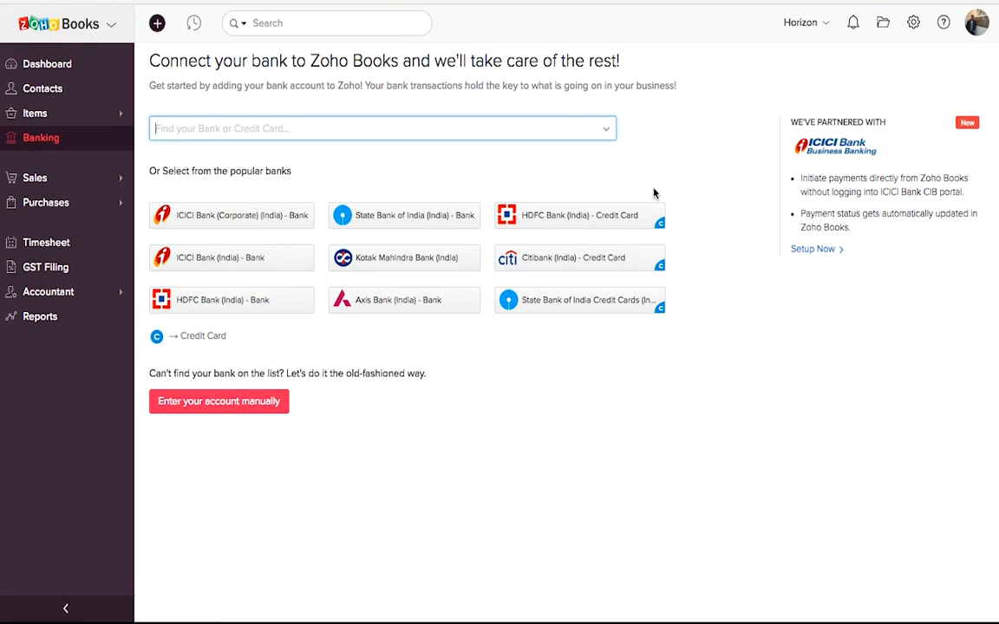
pyautogui.click(522, 137)
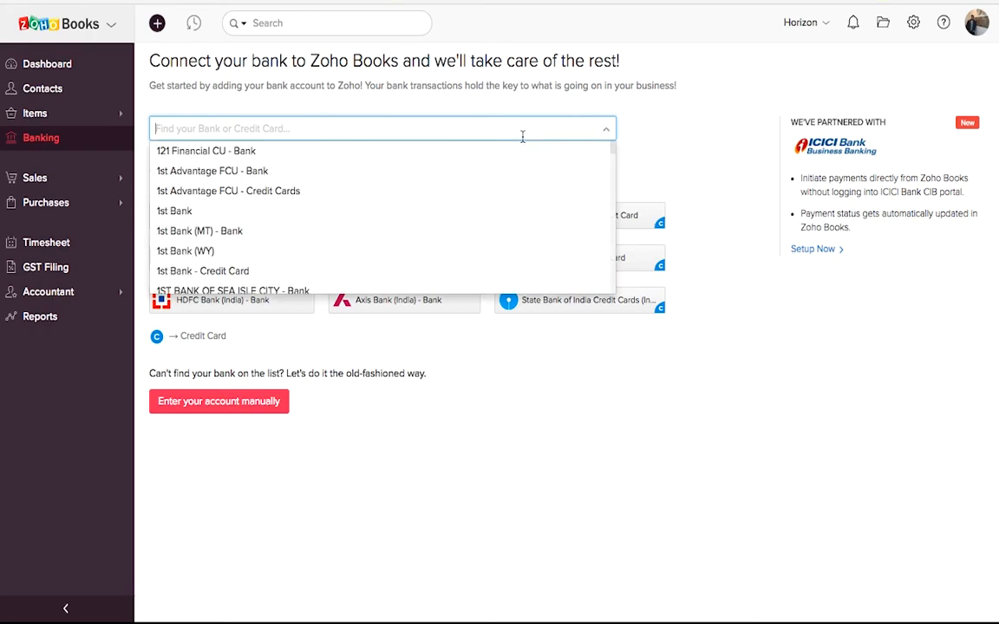
pyautogui.click(686, 148)
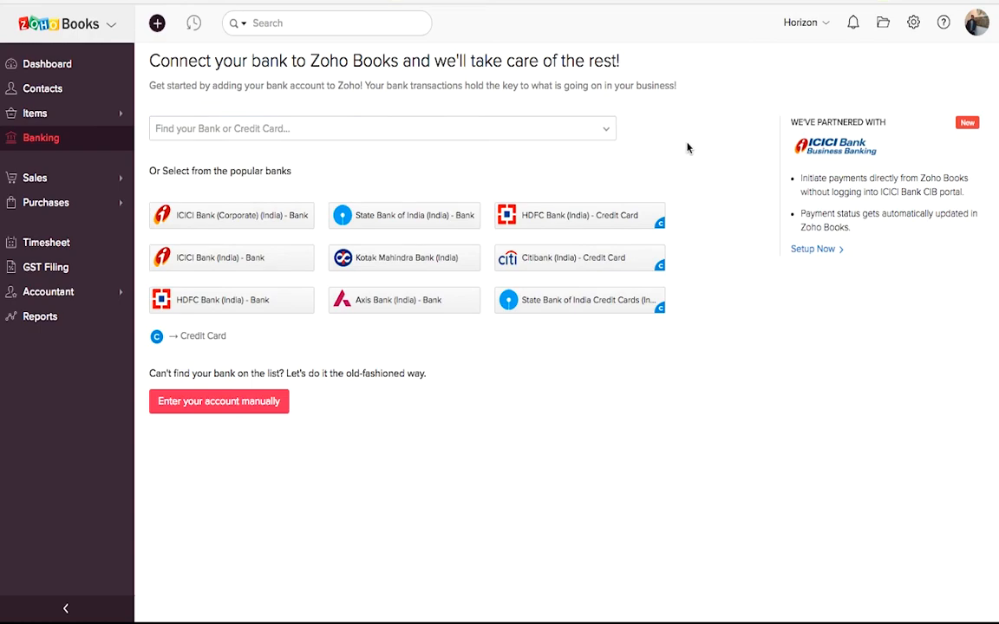
pyautogui.click(189, 404)
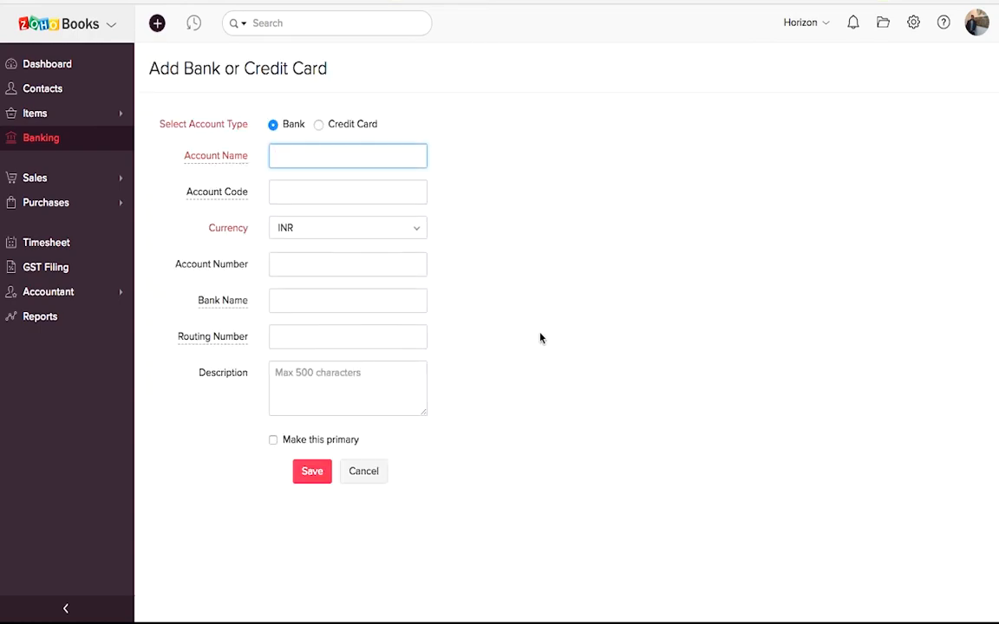
# - Return to the banking overview and review the uncategorized transactions of the Kotak Bank Current Account
pyautogui.click(48, 139)
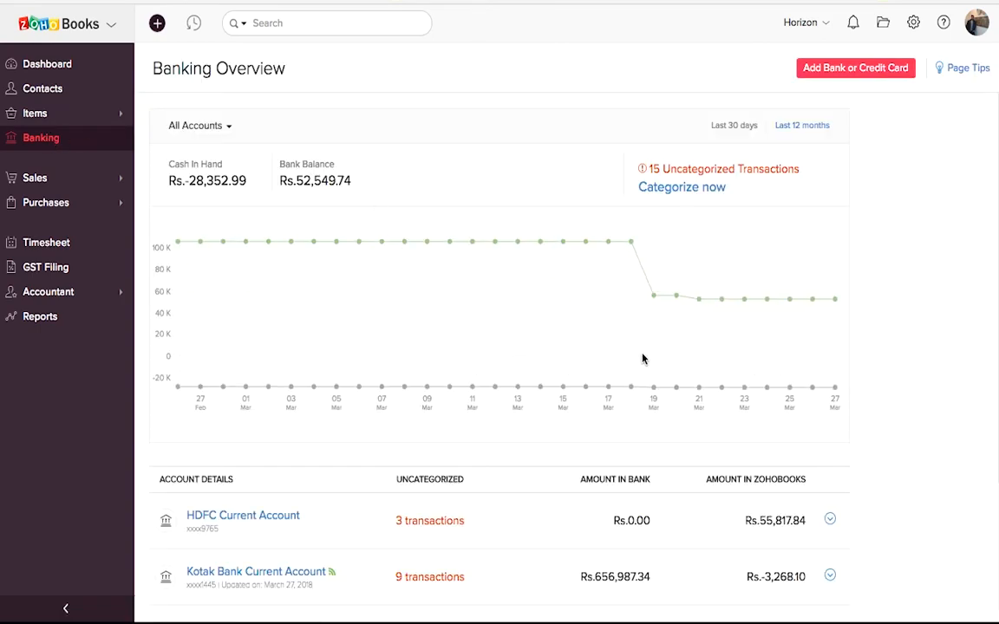
pyautogui.scroll(-2, 642, 356)
pyautogui.scroll(-1, 642, 356)
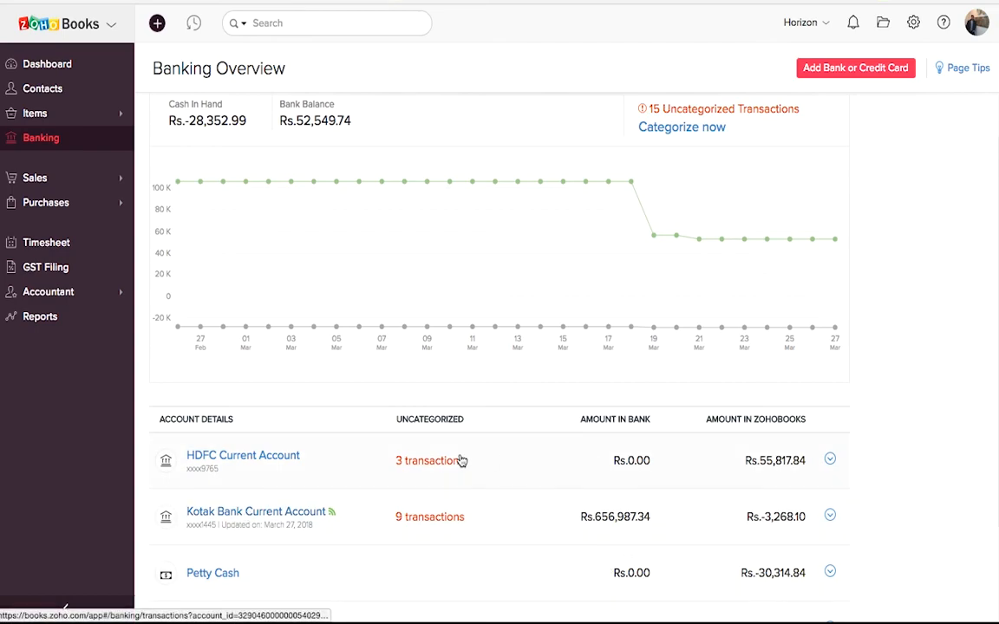
pyautogui.click(272, 513)
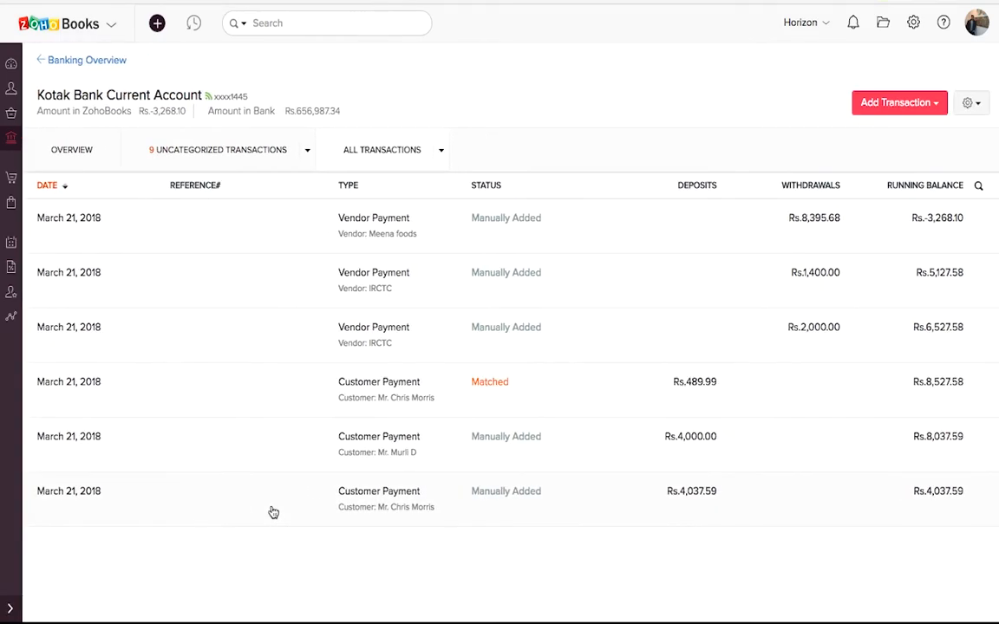
pyautogui.click(234, 151)
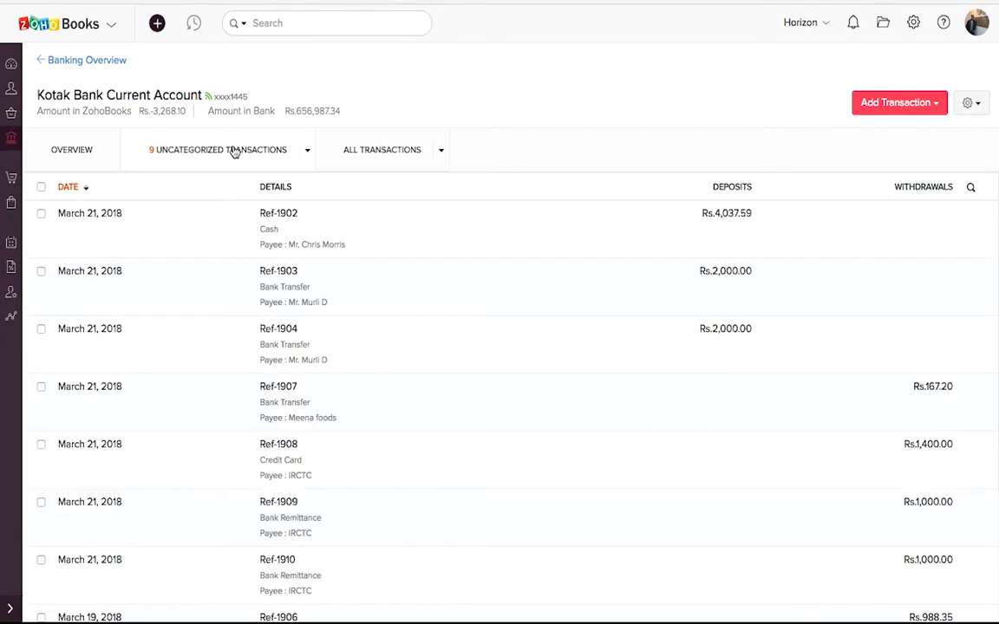
pyautogui.scroll(-3, 418, 393)
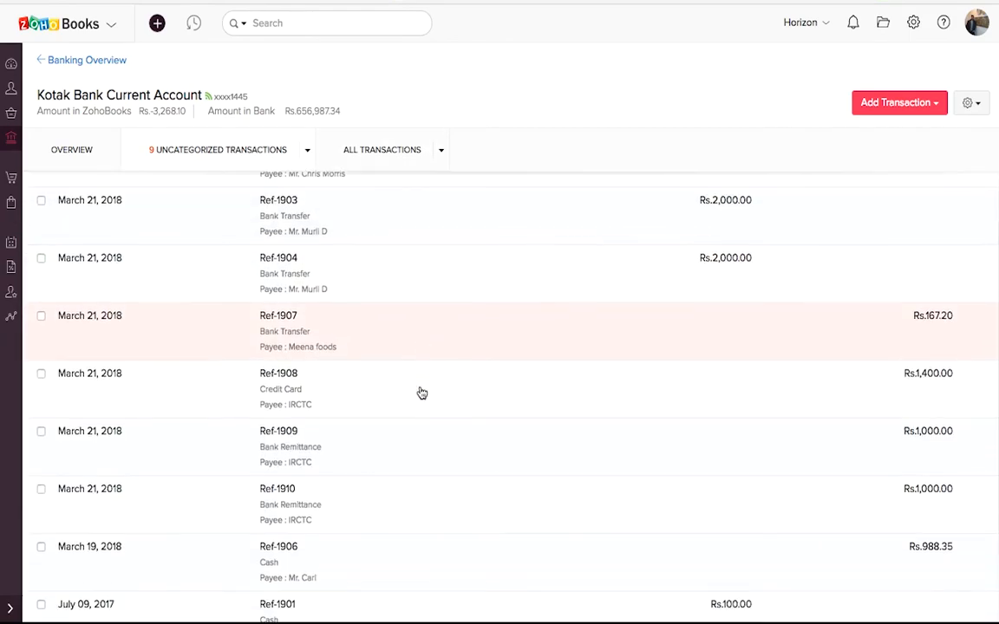
pyautogui.scroll(-2, 420, 393)
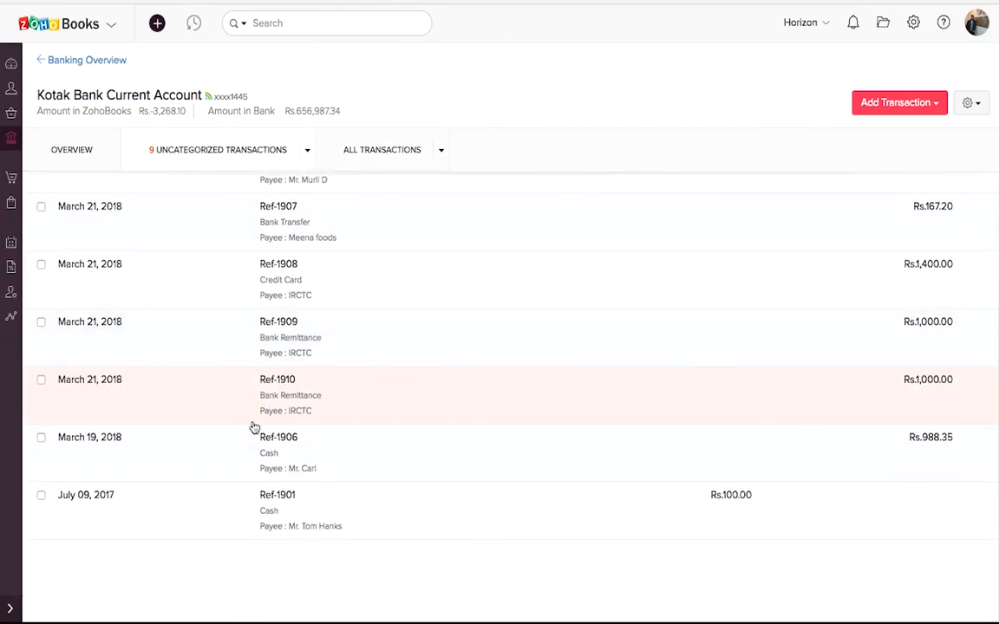
# - Show the possible matches for the Rs.2,000.00 deposit Ref-1903 and select the Rs.500.00 invoice as a match
pyautogui.click(305, 402)
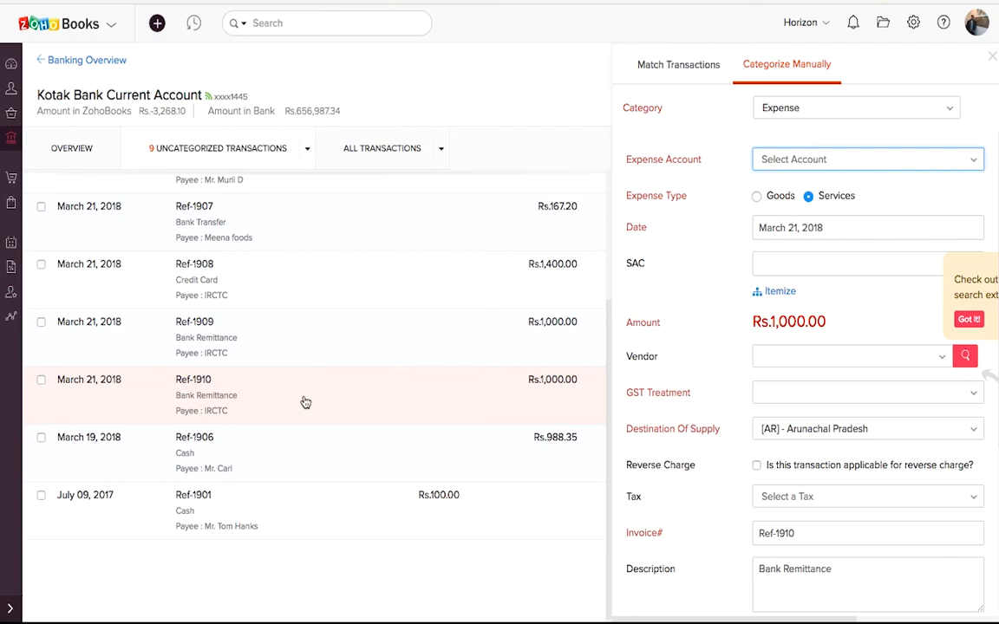
pyautogui.scroll(3, 346, 269)
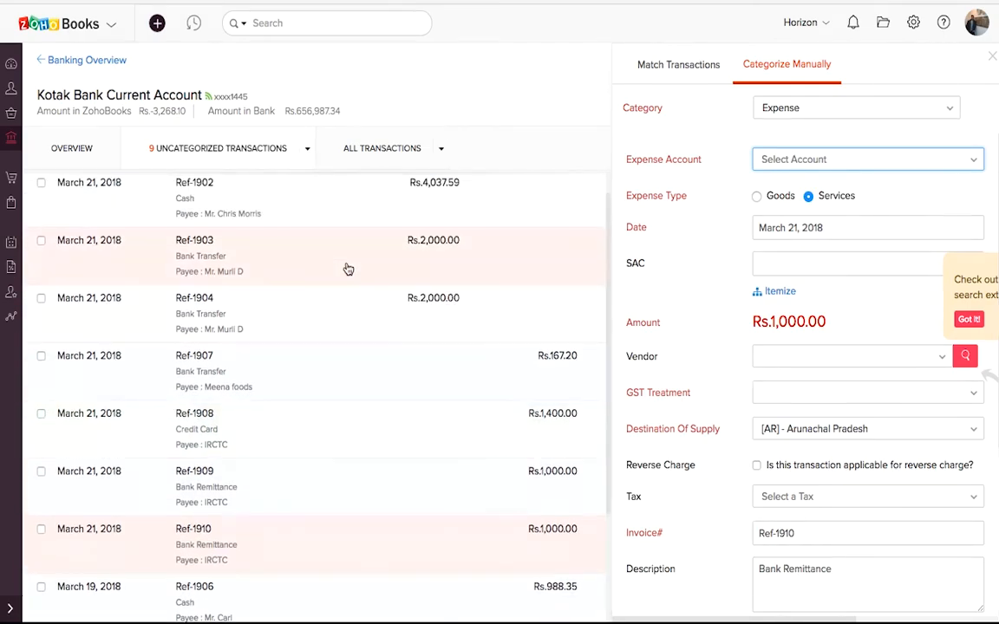
pyautogui.click(347, 269)
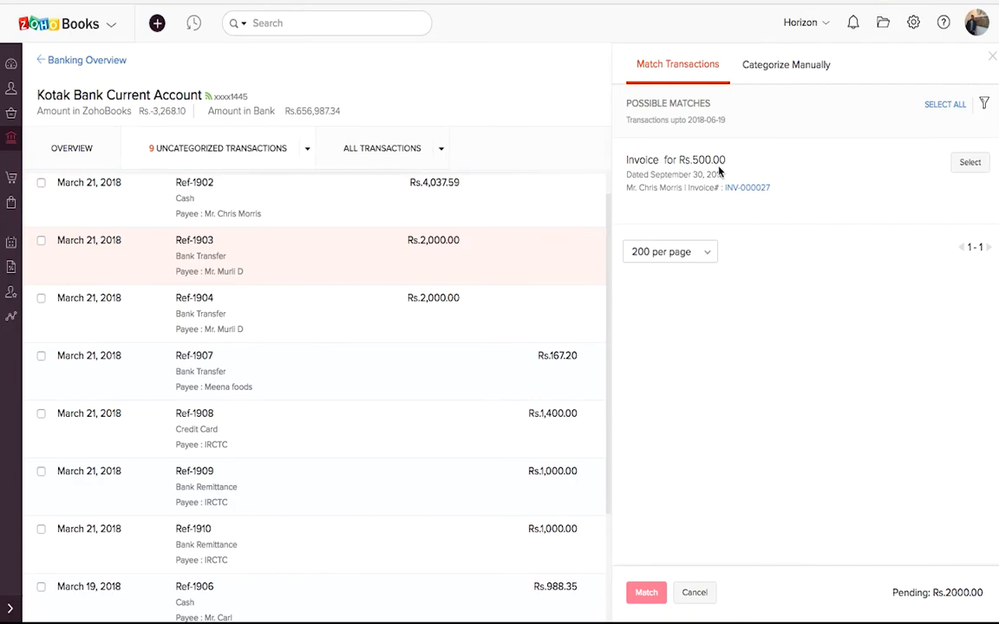
pyautogui.click(969, 163)
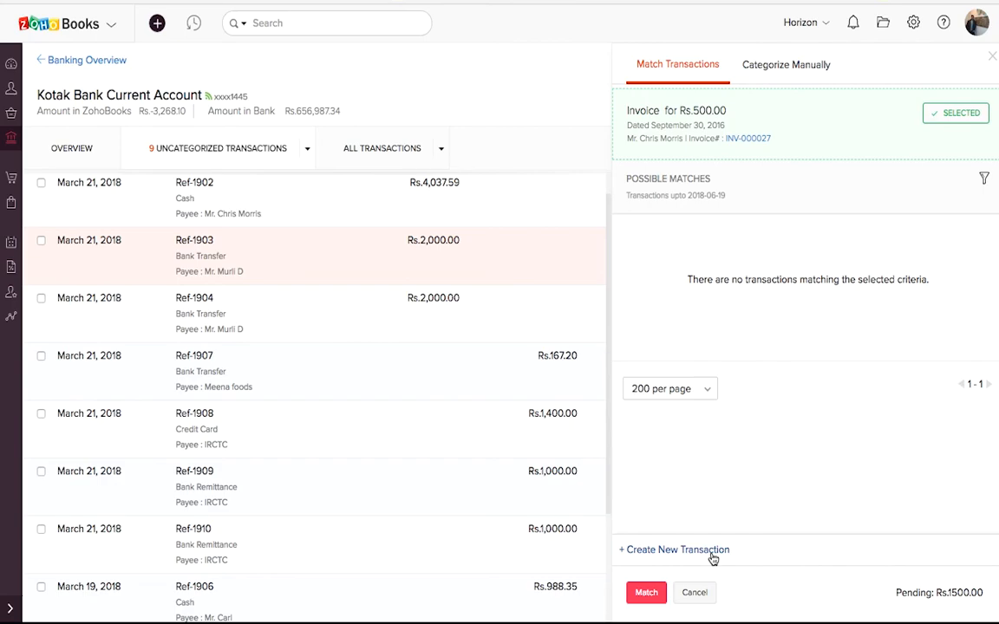
# - Open the Rs.1,000.00 withdrawal Ref-1910 for manual categorization, look through the category options and choose Expense
pyautogui.scroll(-3, 354, 399)
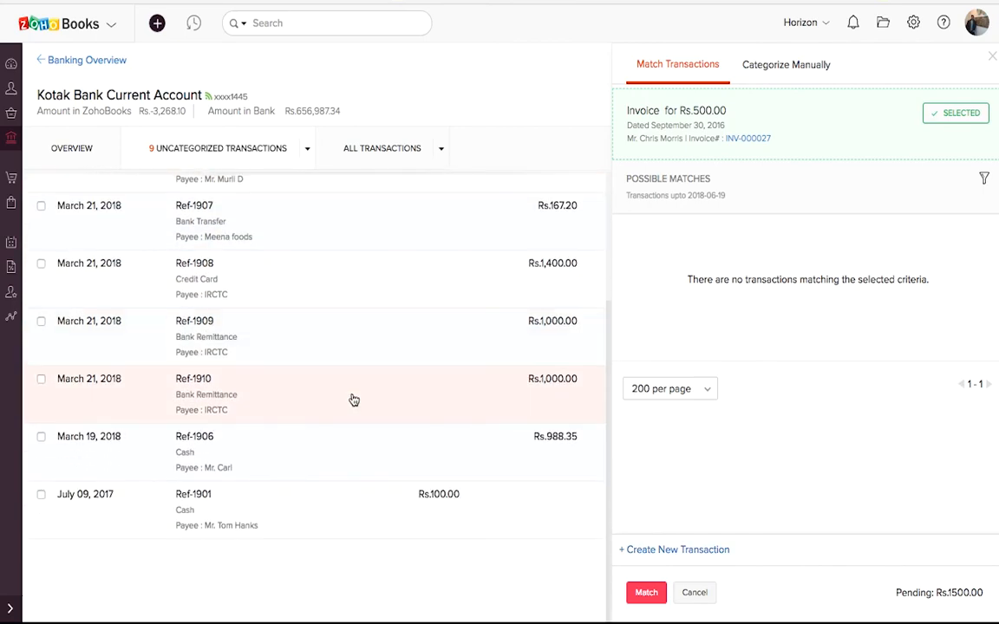
pyautogui.click(354, 400)
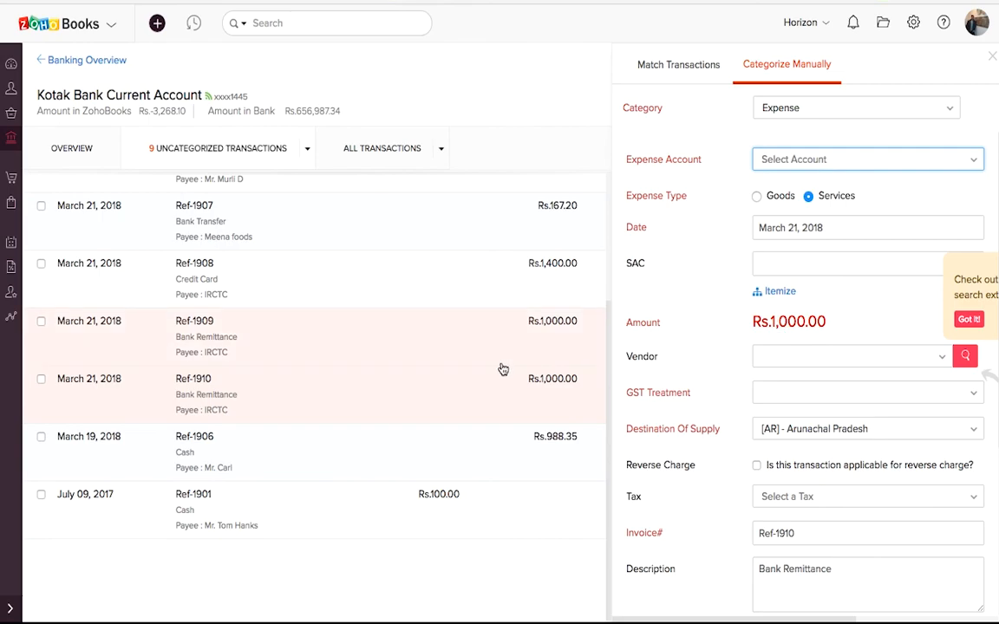
pyautogui.scroll(3, 503, 370)
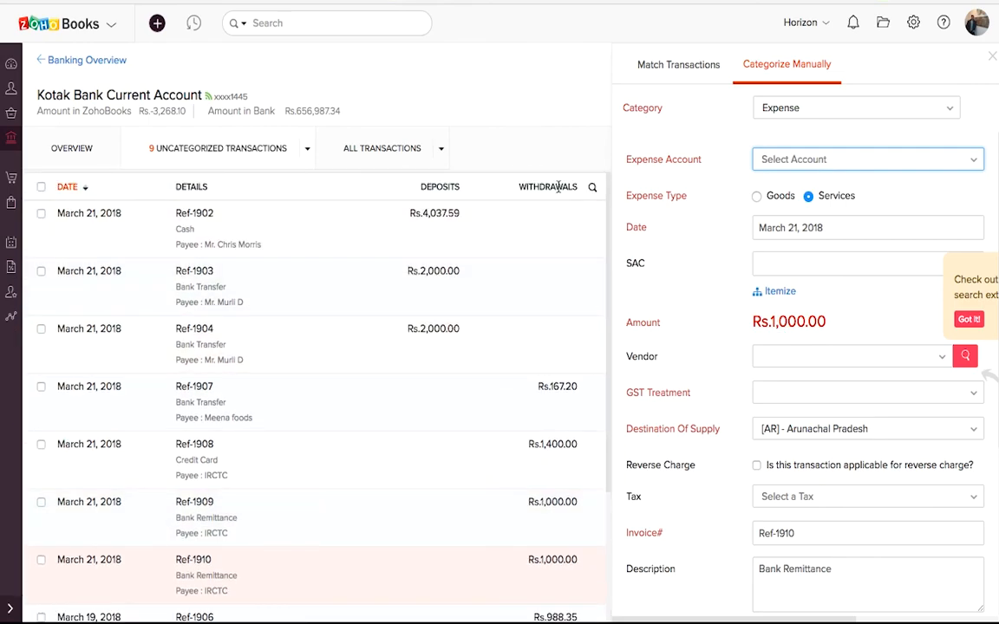
pyautogui.click(854, 114)
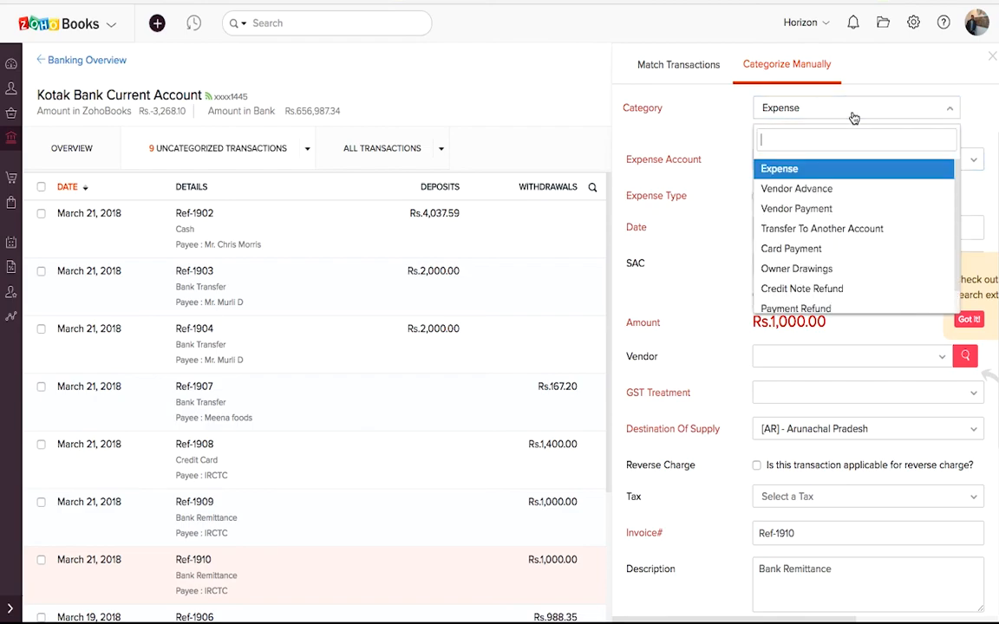
pyautogui.scroll(-1, 818, 234)
pyautogui.scroll(1, 817, 234)
pyautogui.click(799, 165)
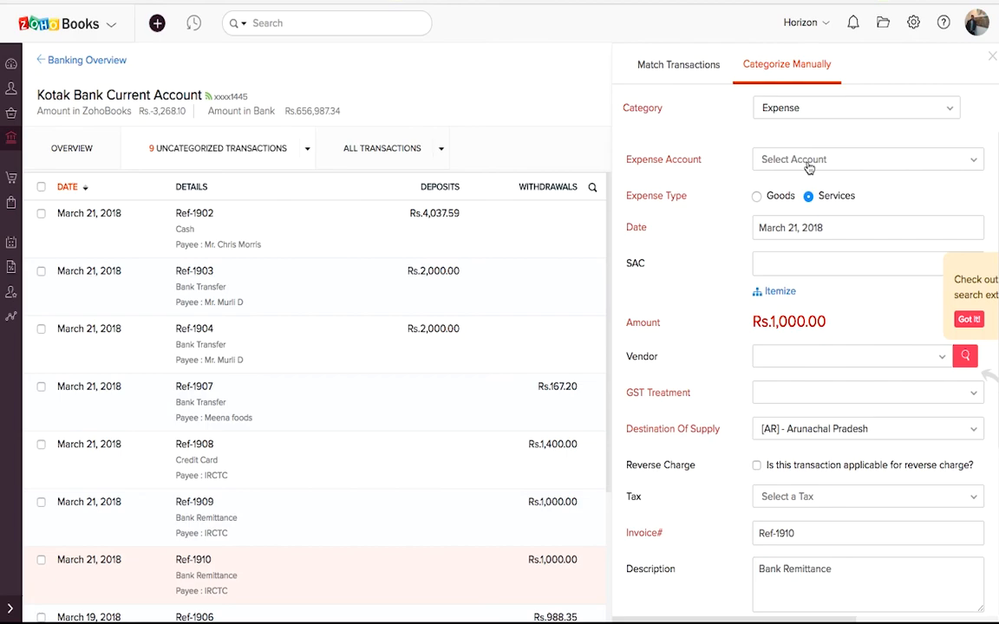
# - Set the expense type of Ref-1910 to Goods and review the remaining expense fields, closing the form without saving
pyautogui.click(757, 196)
pyautogui.scroll(-1, 744, 345)
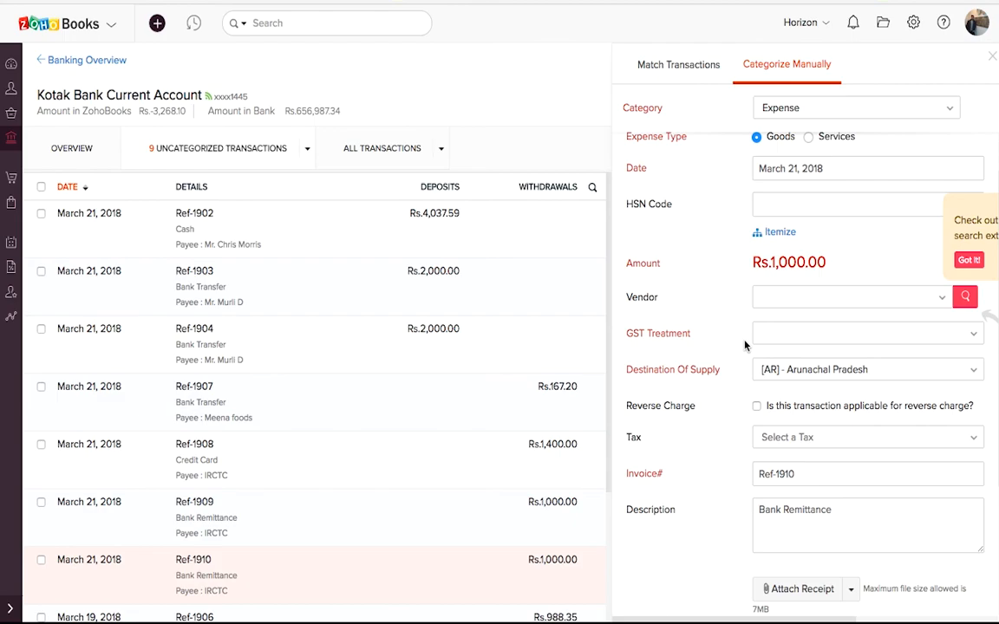
pyautogui.scroll(-2, 744, 346)
pyautogui.scroll(-2, 332, 346)
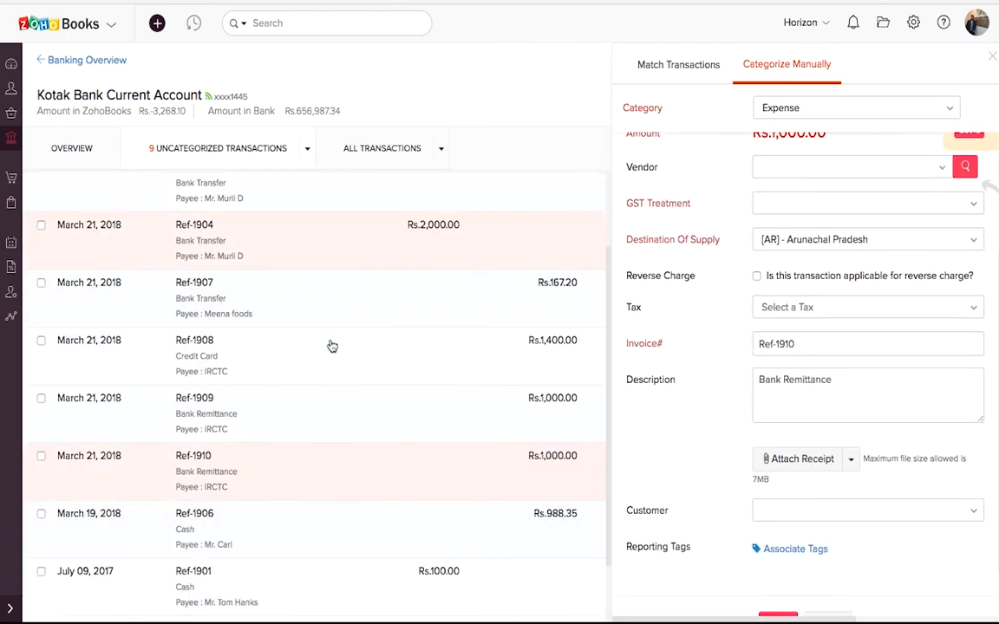
pyautogui.scroll(-1, 332, 346)
pyautogui.scroll(-1, 662, 308)
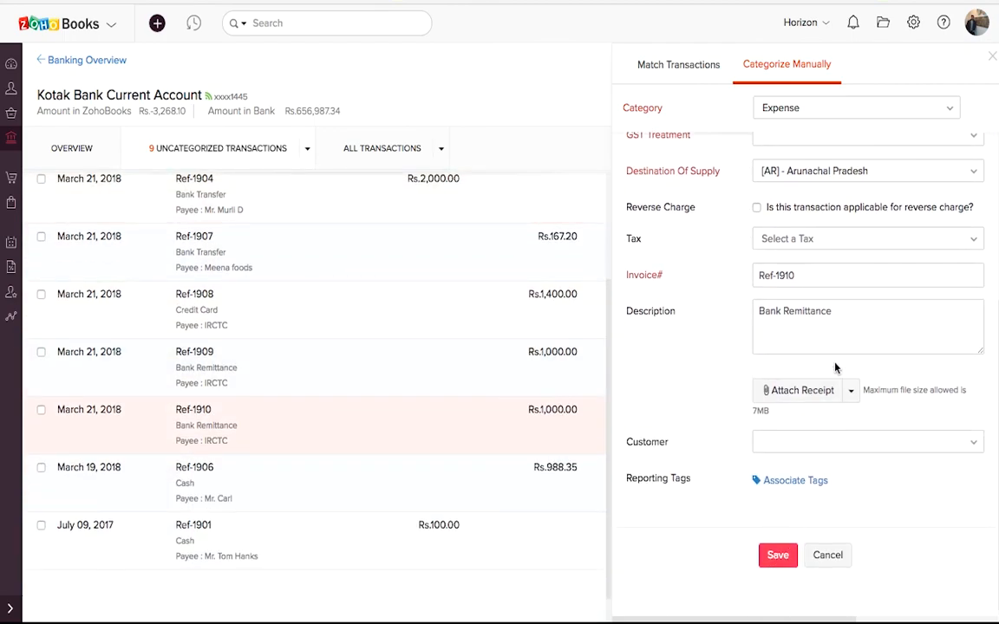
pyautogui.scroll(4, 838, 348)
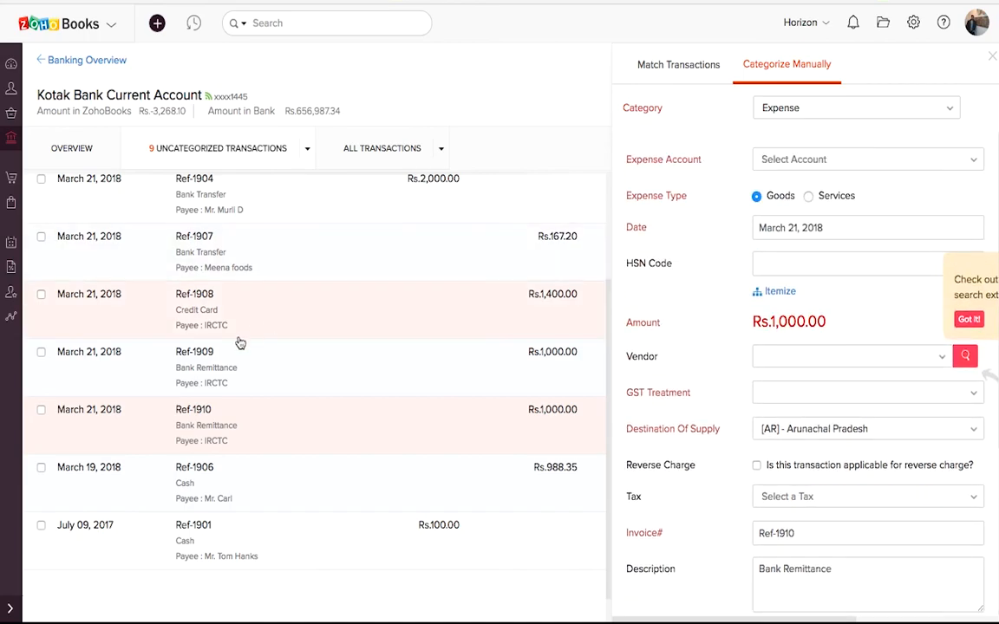
pyautogui.click(989, 57)
# - Open the transaction rules of the Kotak Bank Current Account and start a new rule
pyautogui.click(973, 105)
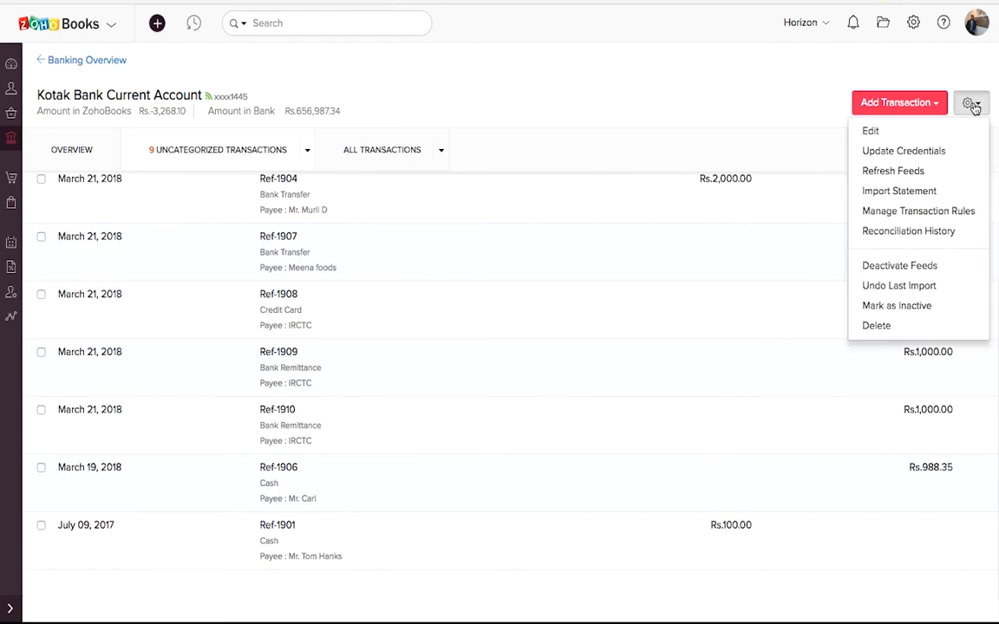
pyautogui.click(894, 211)
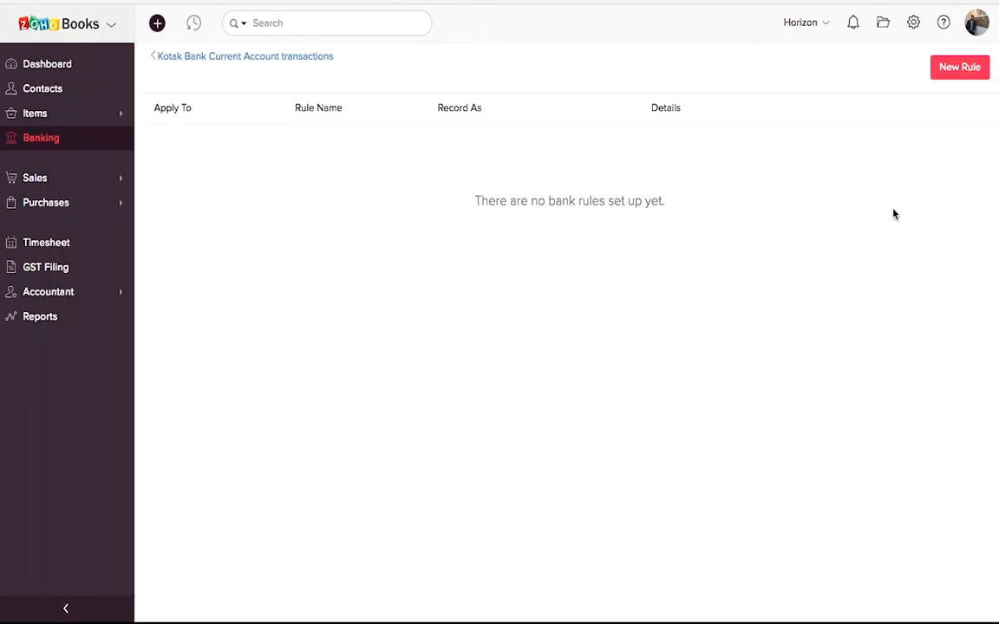
pyautogui.click(951, 73)
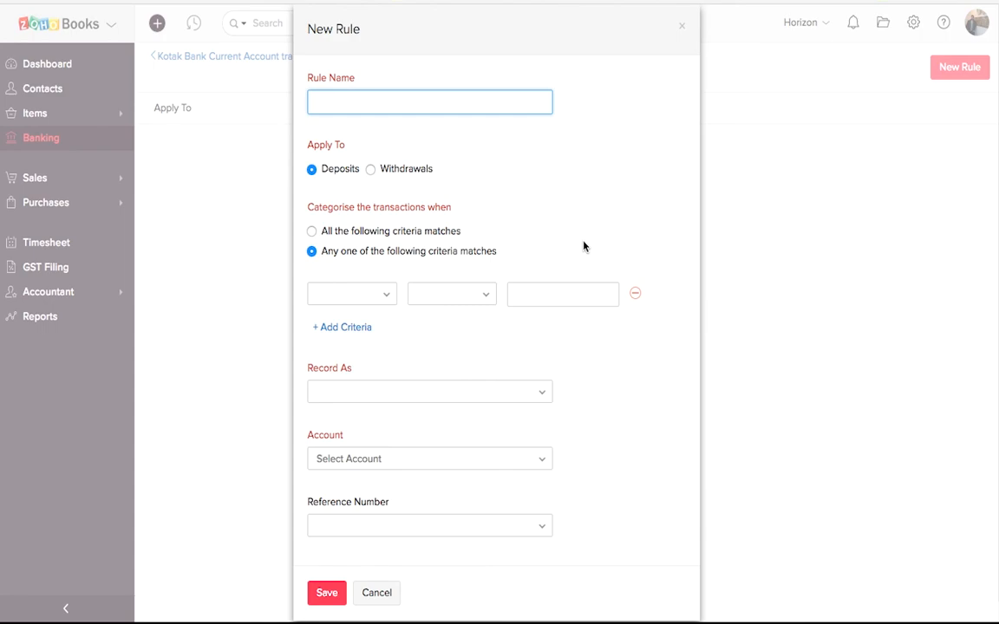
# - Examine the new rule's criteria, Record As and Account options, and close the form without saving
pyautogui.scroll(-1, 441, 316)
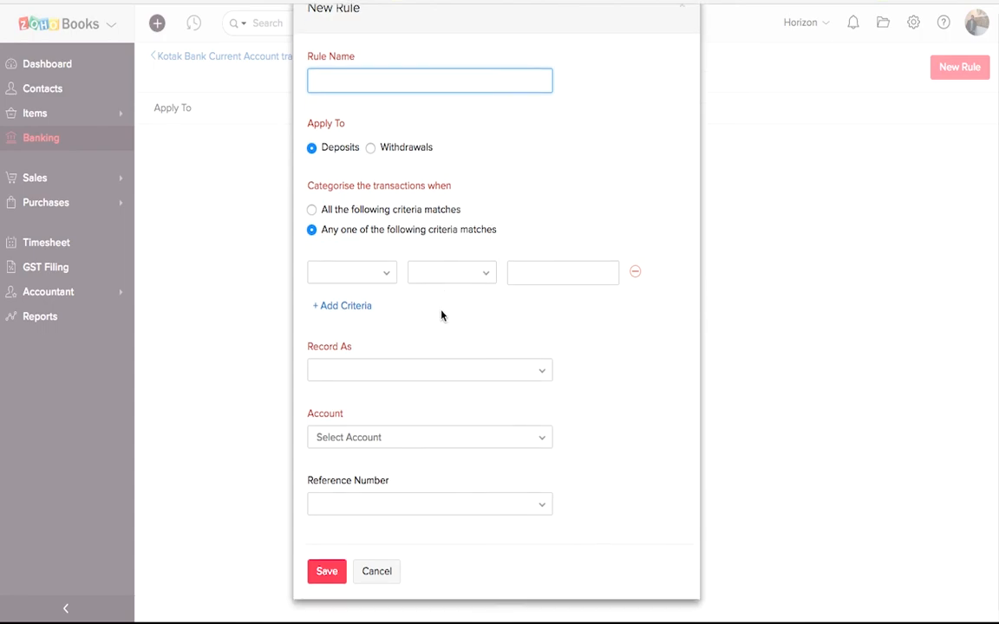
pyautogui.click(373, 376)
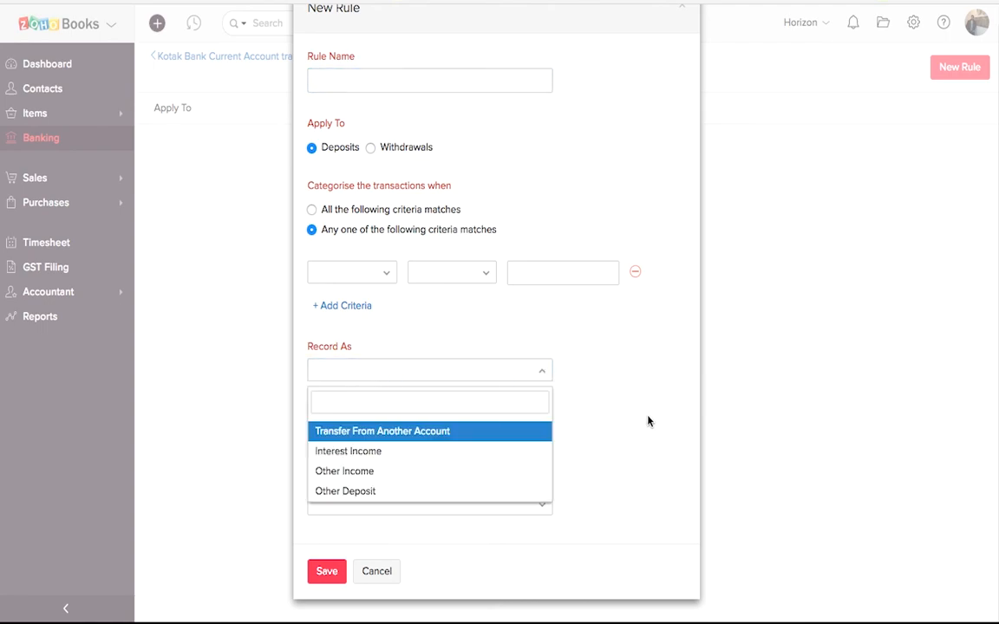
pyautogui.click(620, 424)
pyautogui.click(470, 442)
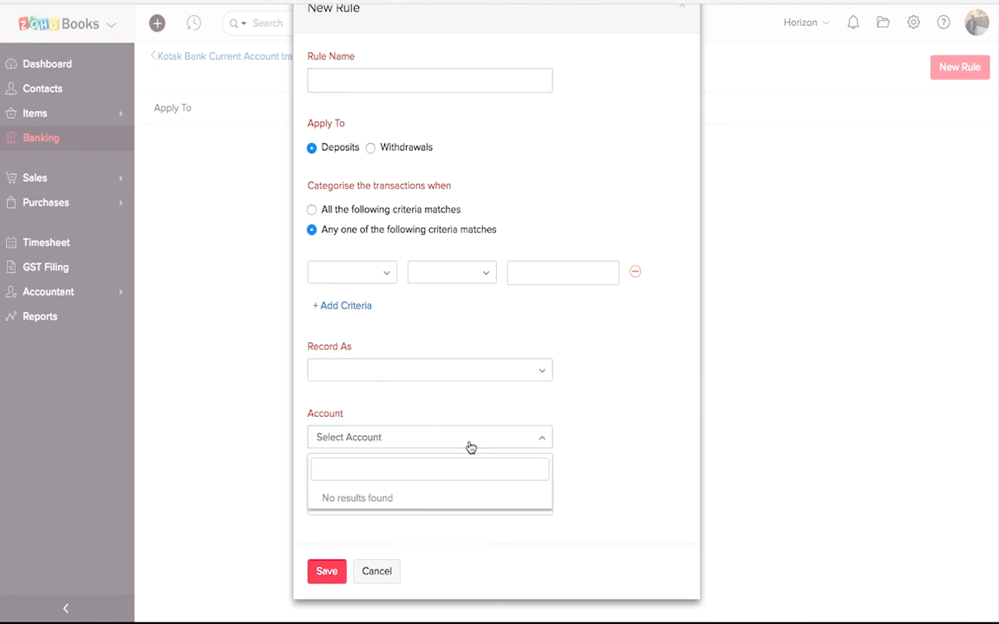
pyautogui.click(942, 314)
pyautogui.scroll(1, 659, 146)
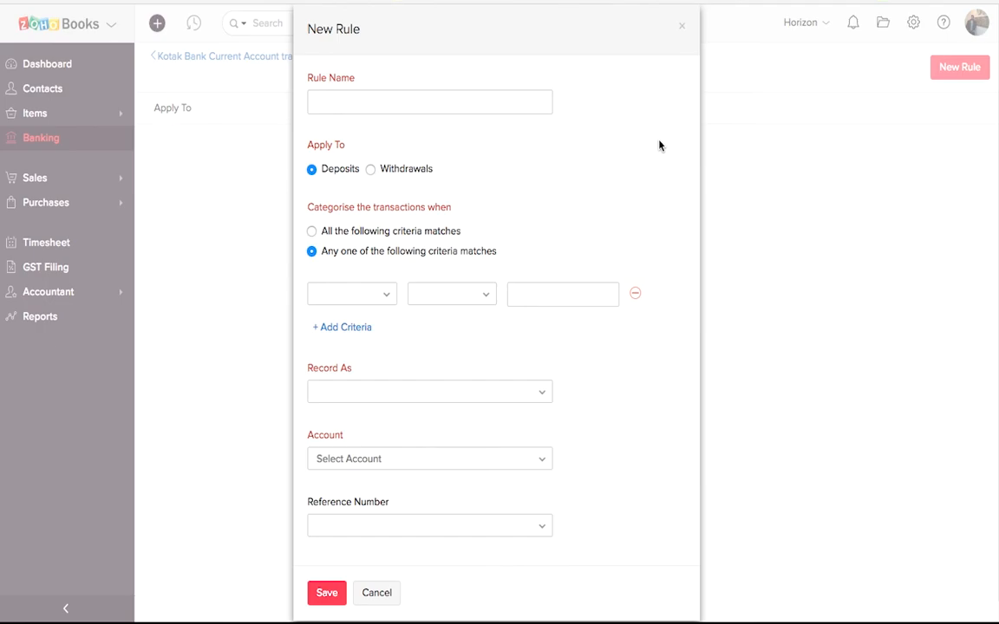
pyautogui.click(683, 27)
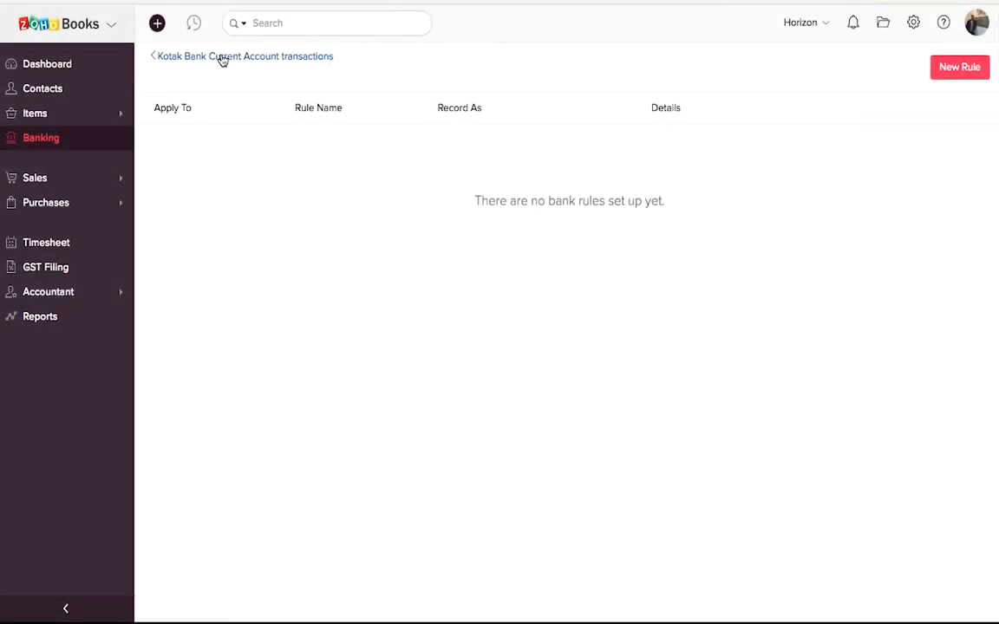
# - Go back through the banking overview to the Kotak Bank Current Account's uncategorized transactions
pyautogui.click(47, 141)
pyautogui.scroll(-3, 448, 327)
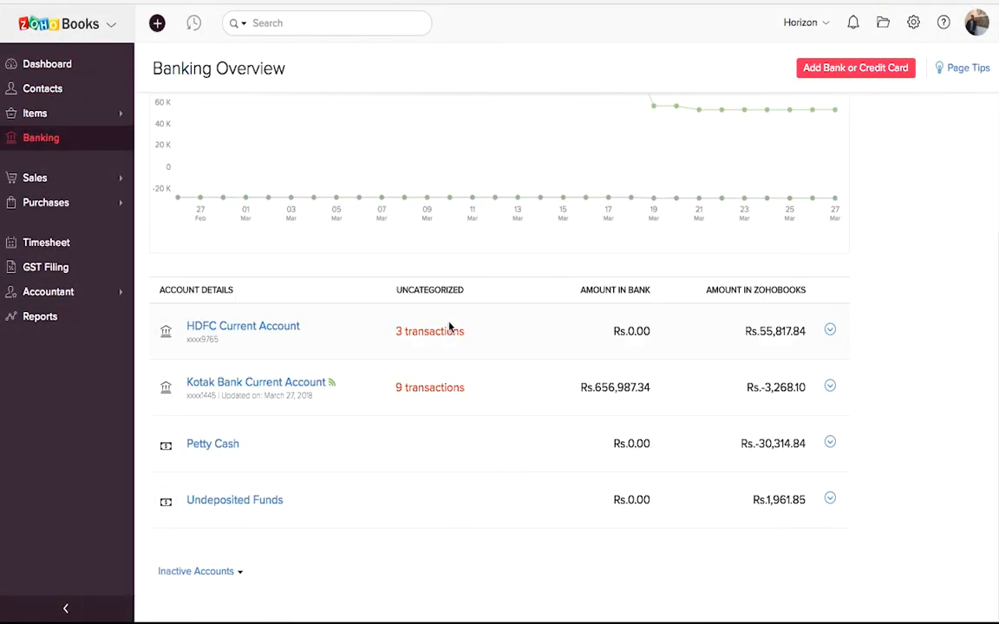
pyautogui.click(293, 387)
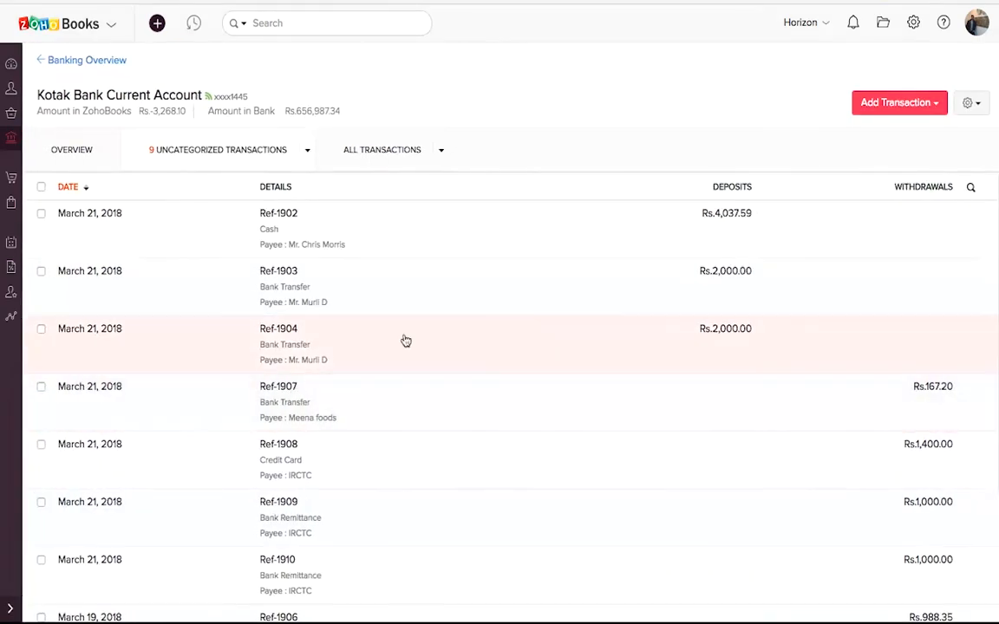
# - Open the Kotak Bank Current Account's reconciliation history and start a March 2018 reconciliation with a closing balance of Rs. 12000
pyautogui.click(976, 104)
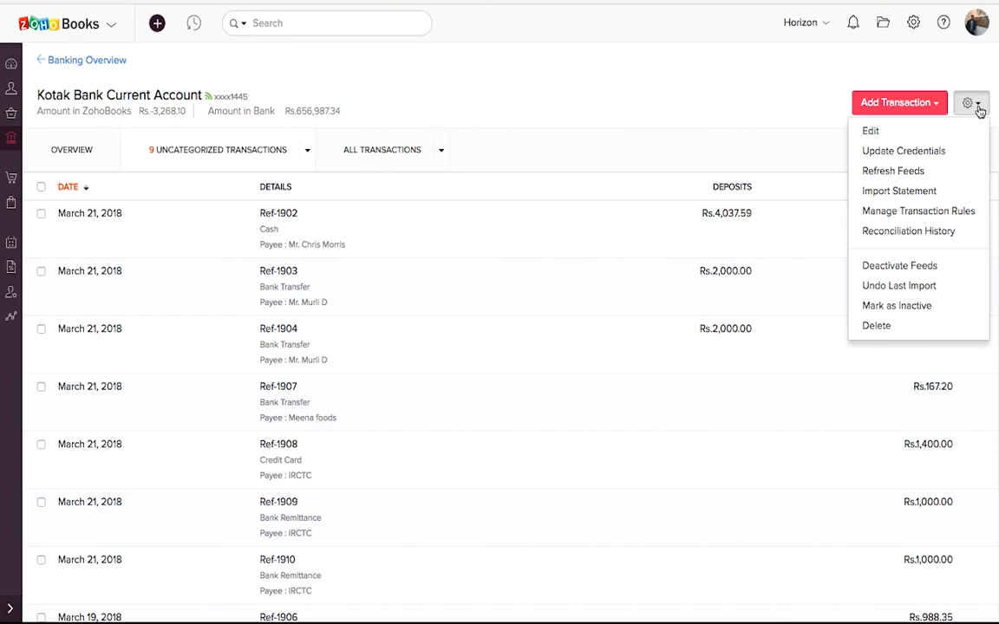
pyautogui.click(896, 233)
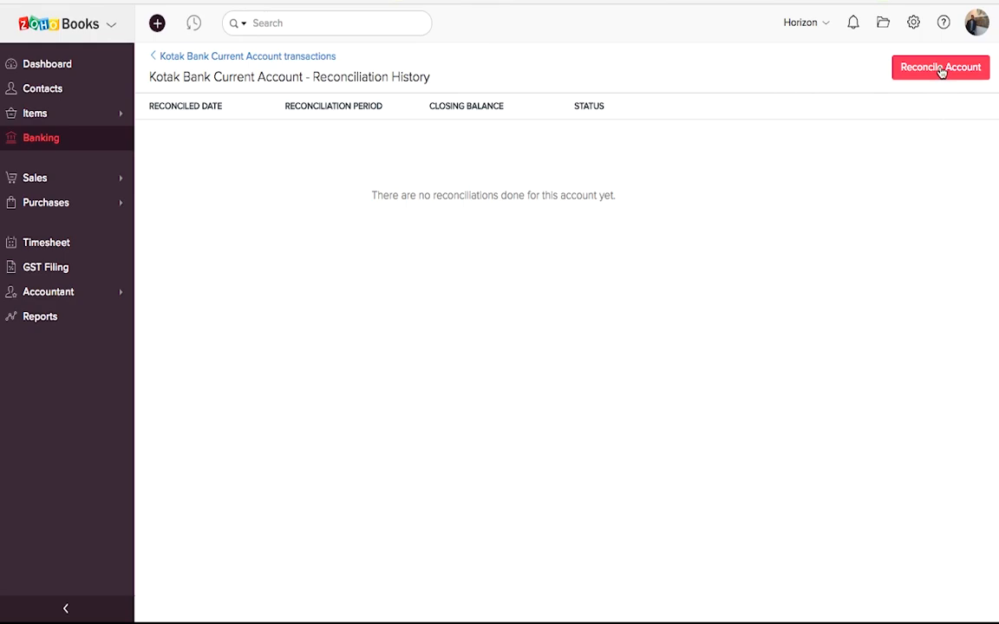
pyautogui.click(942, 71)
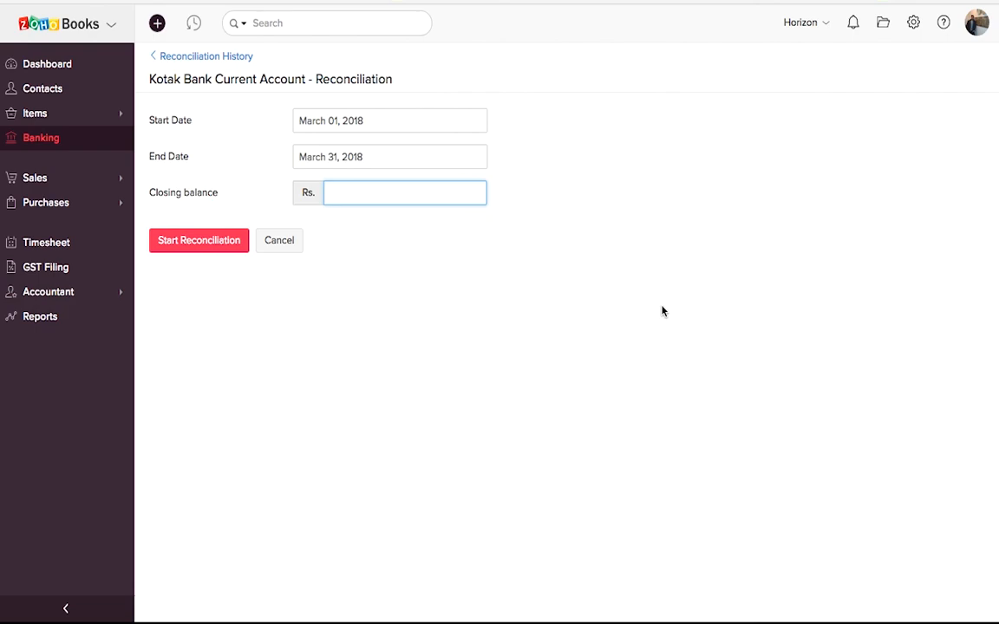
pyautogui.write('12000')
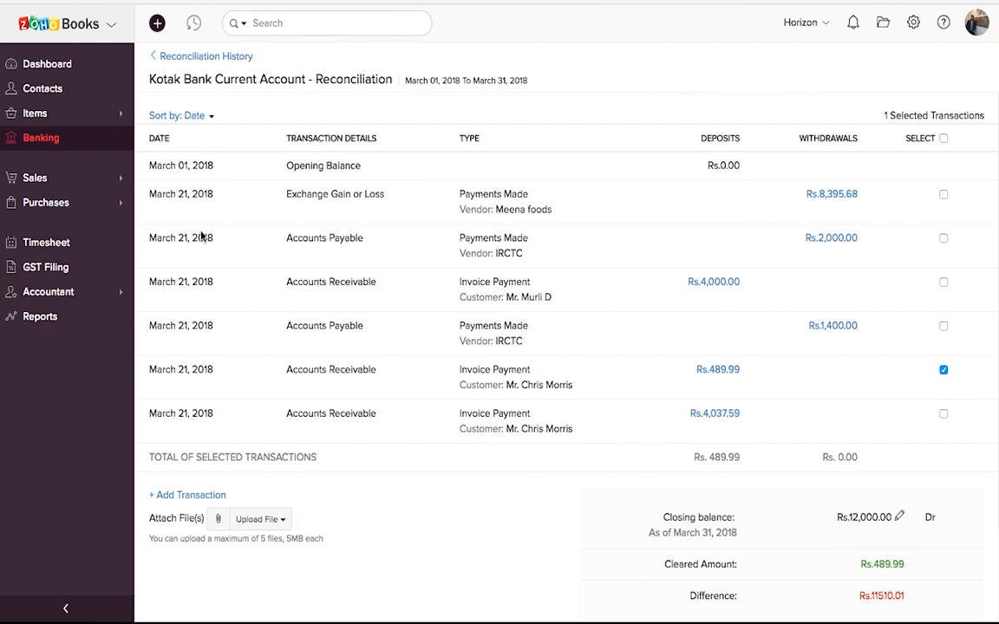
# - Examine the reconciliation's transactions, closing balance summary and saving options, and leave the page for the reconciliation history without saving
pyautogui.scroll(-3, 597, 410)
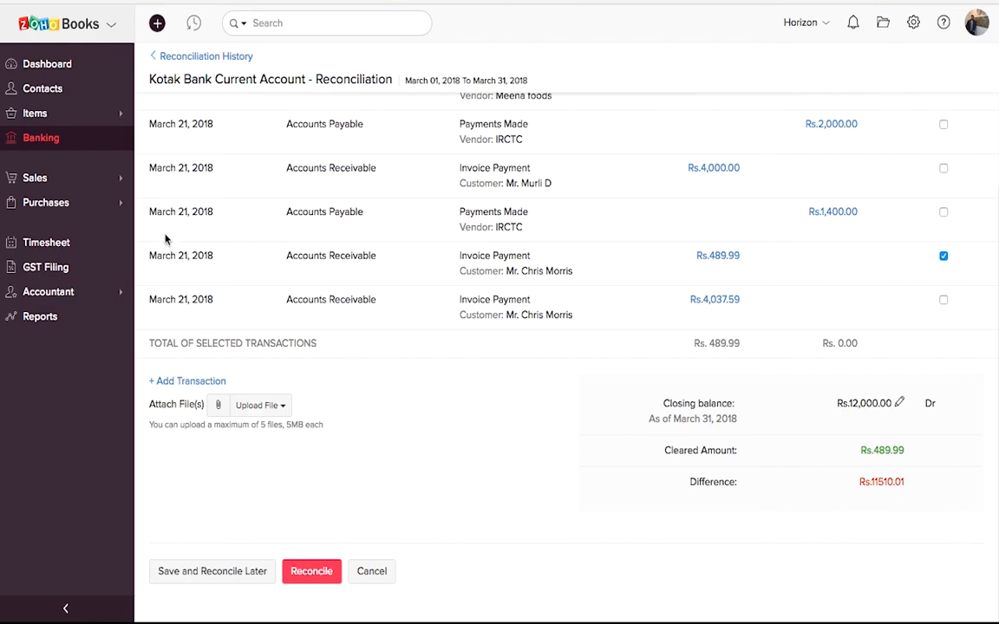
pyautogui.click(156, 58)
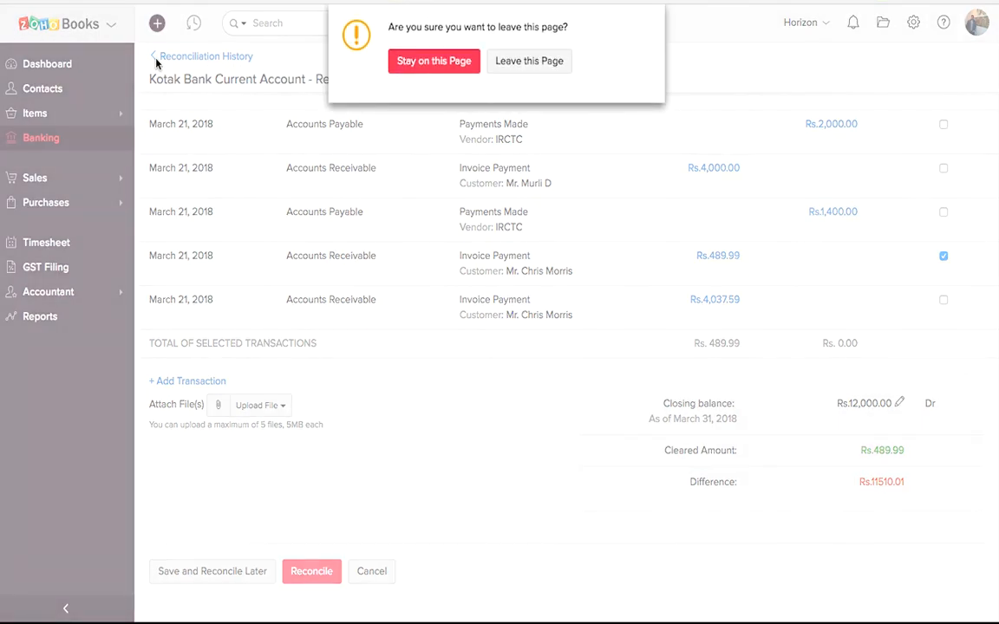
pyautogui.click(549, 68)
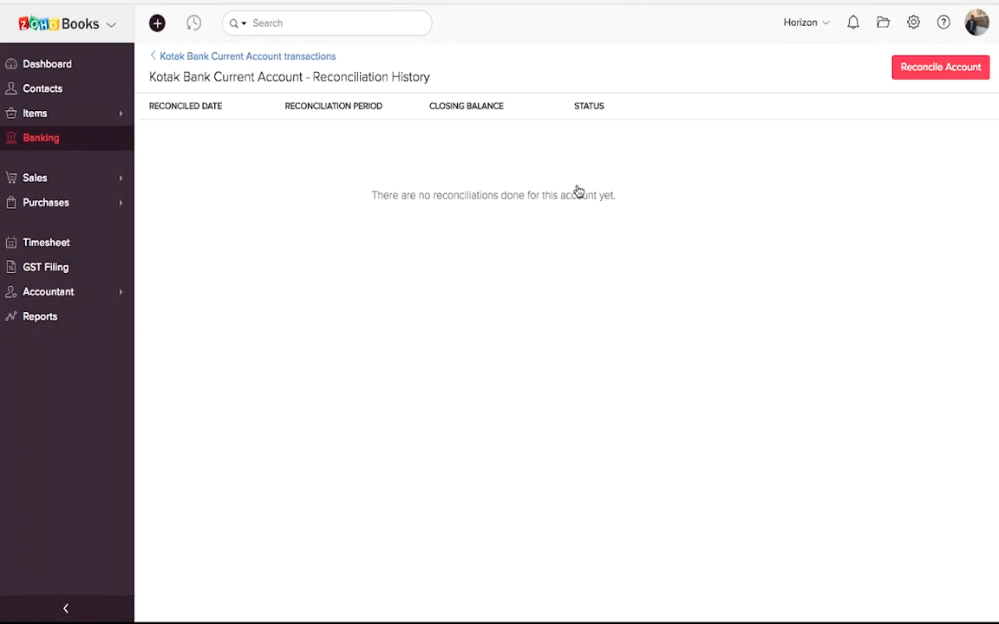